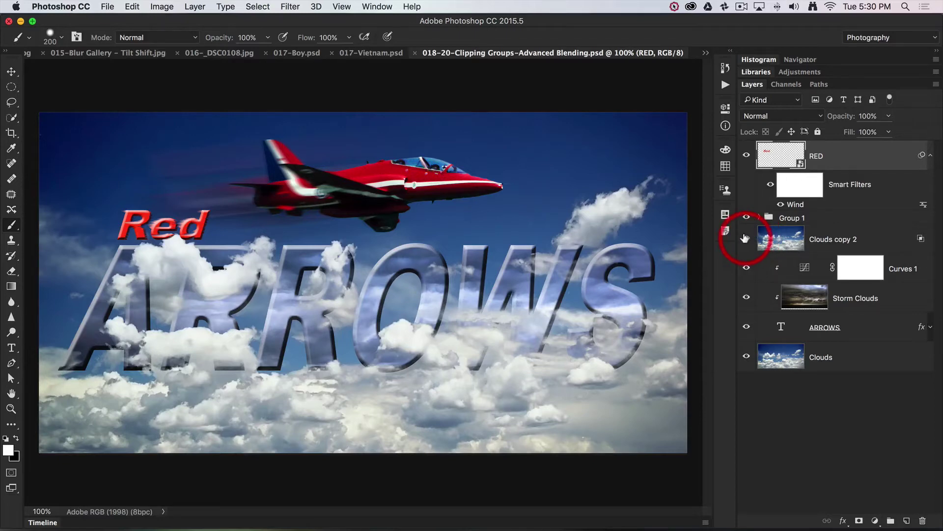
Show only the Clouds copy 2 layer to examine its blended clouds, and restore the visibility of all layers
left_click(745, 238, "alt")
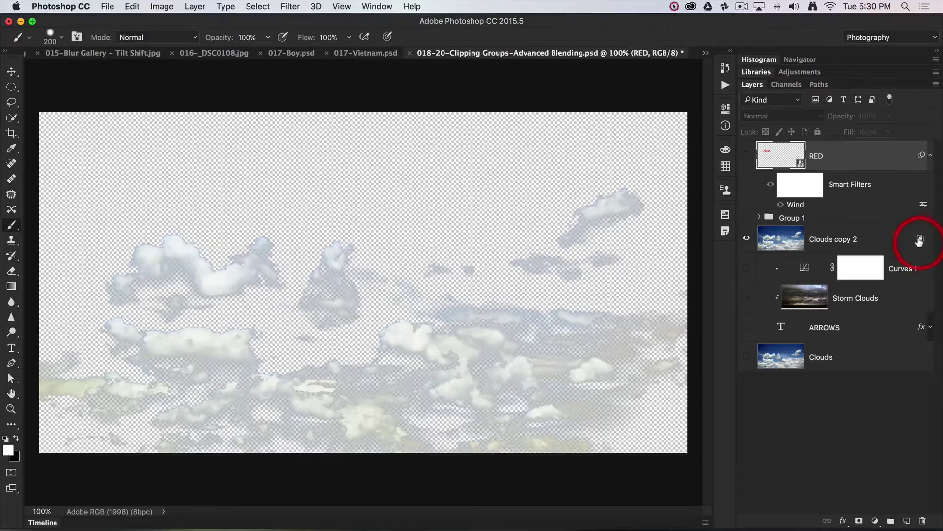
left_click(745, 236, "alt")
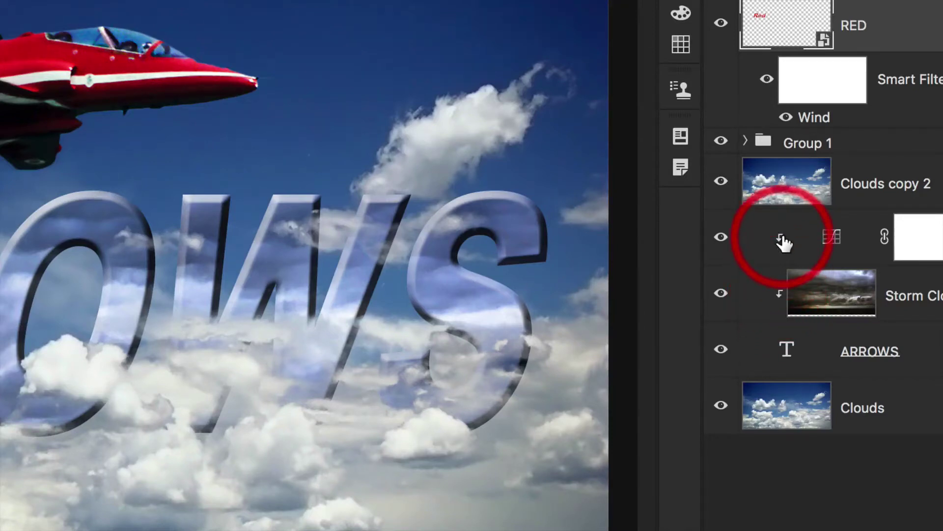
left_click_drag(806, 242, 788, 349)
left_click_drag(806, 290, 771, 248)
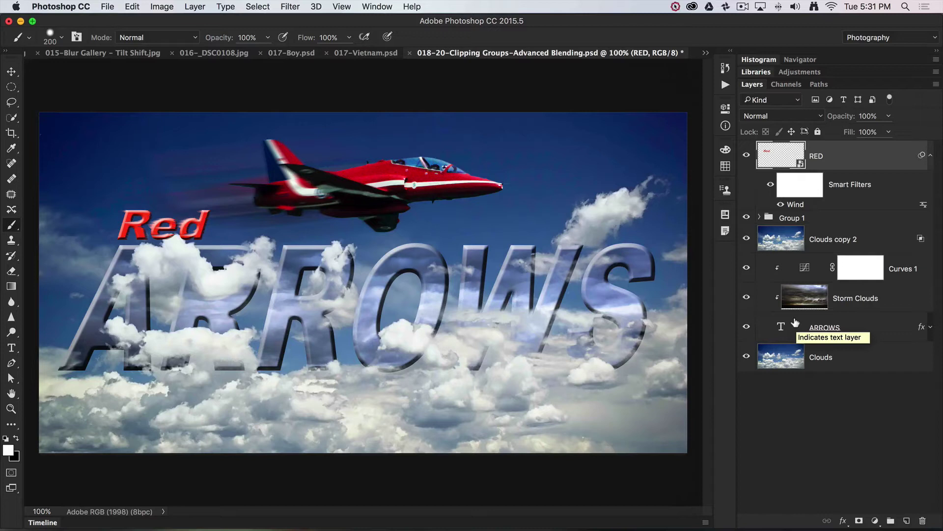
left_click(796, 324)
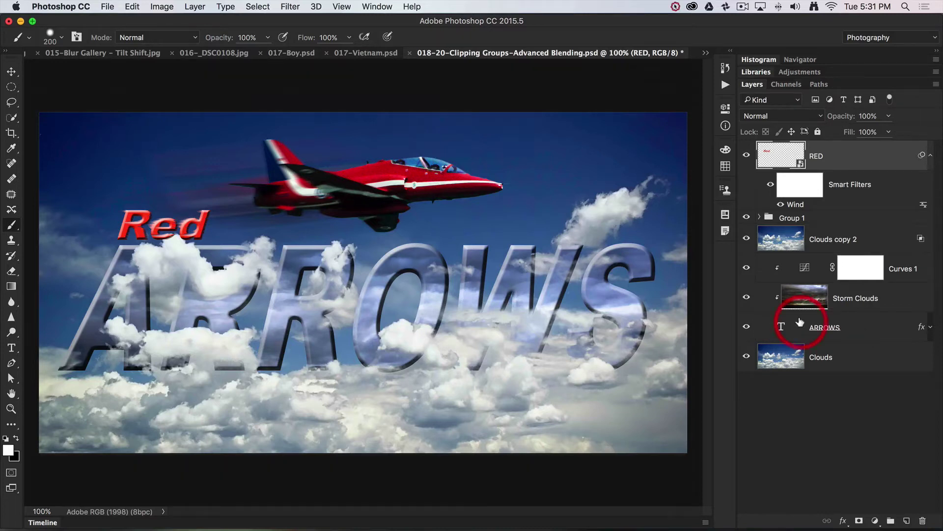
Hide the RED layer, Group 1 and the Clouds copy 2 layer
left_click(747, 156)
left_click_drag(748, 153, 746, 239)
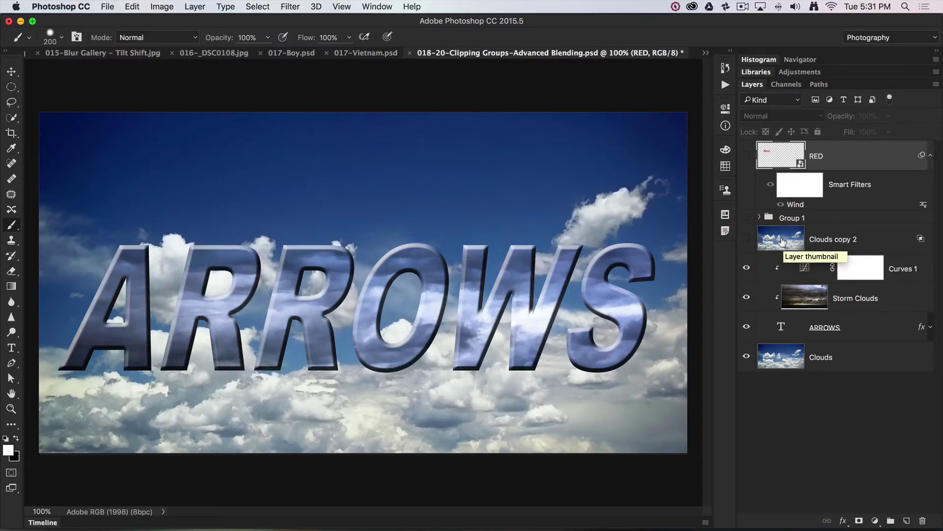
left_click_drag(782, 240, 872, 309)
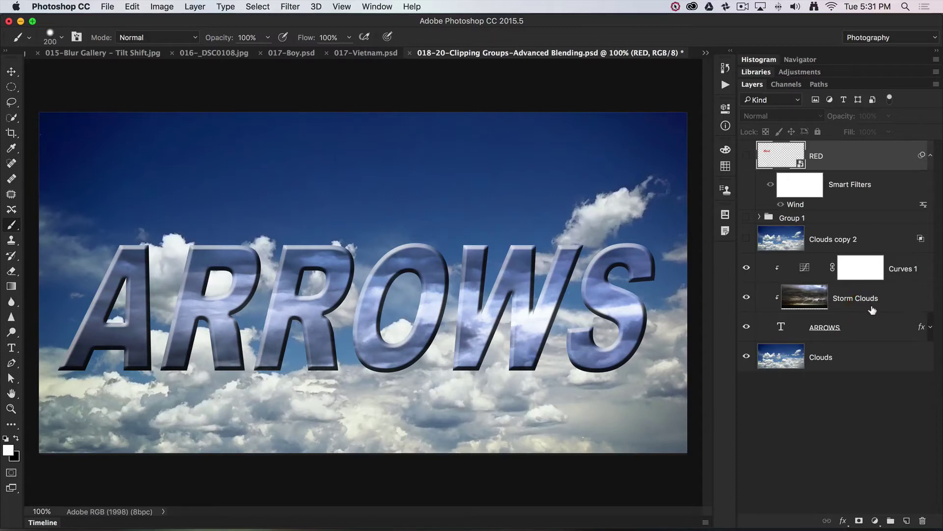
Release the Storm Clouds layer from its clipping mask on the ARROWS text layer
left_click(886, 297)
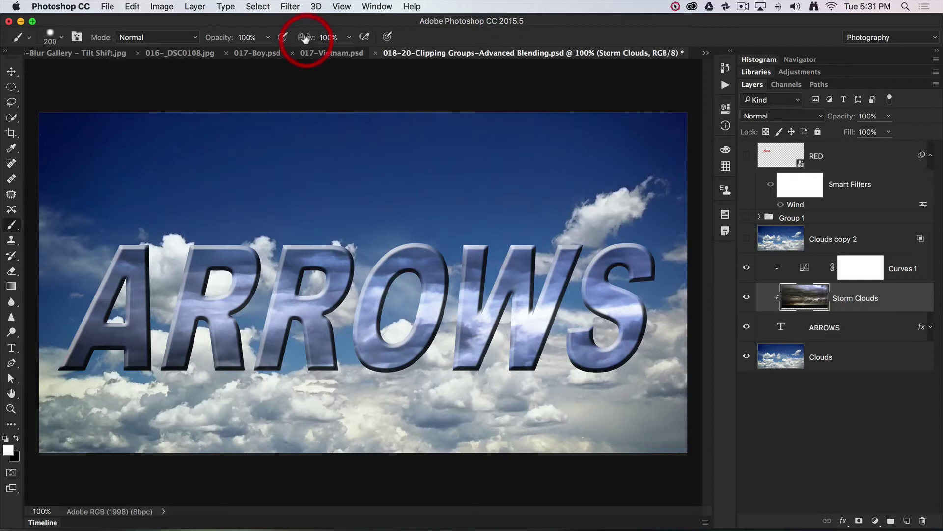
left_click(197, 7)
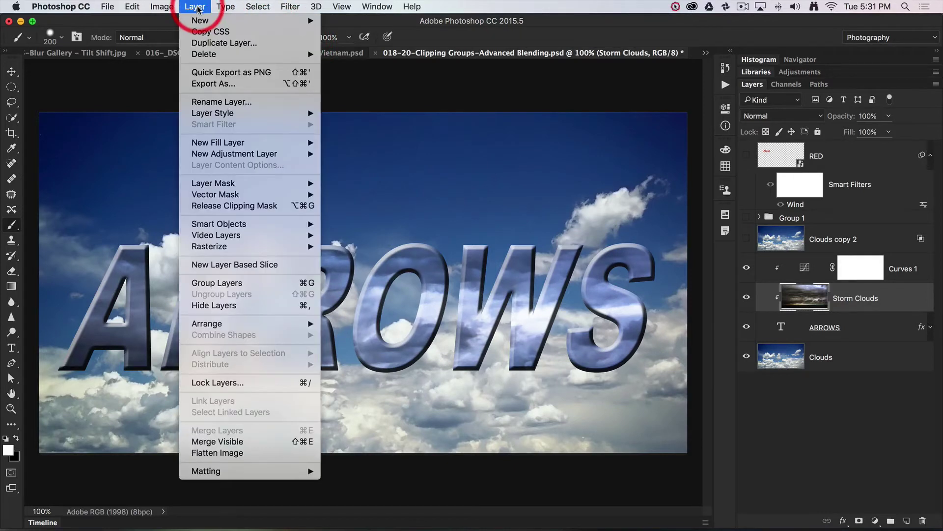
left_click_drag(198, 8, 207, 207)
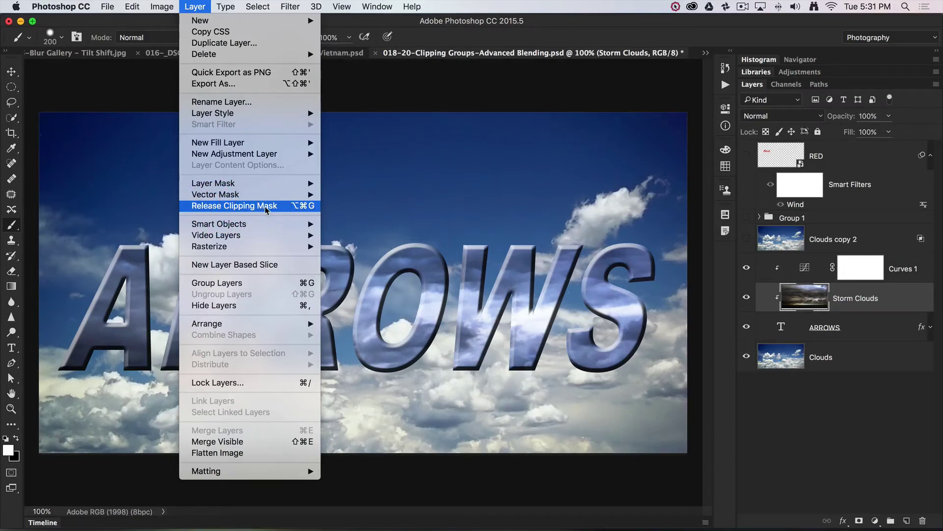
left_click(401, 22)
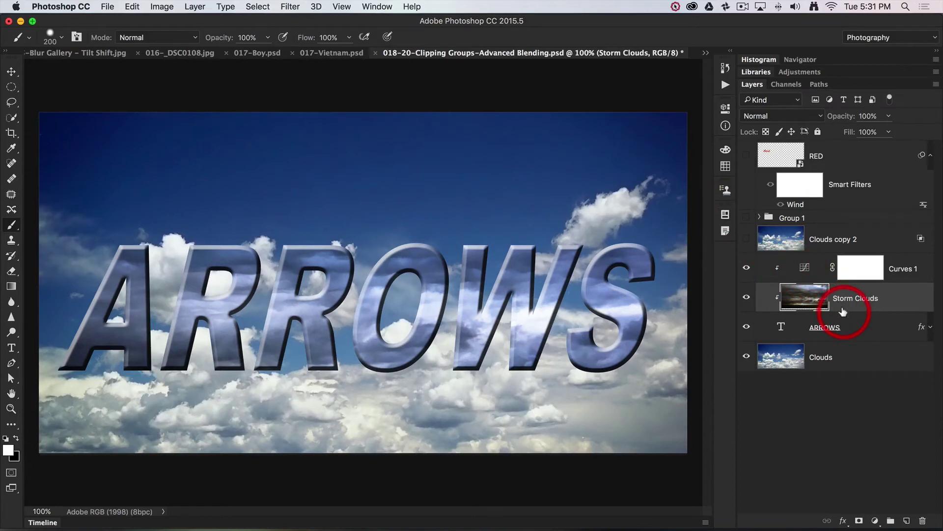
left_click_drag(843, 311, 844, 311)
left_click(844, 308, "alt")
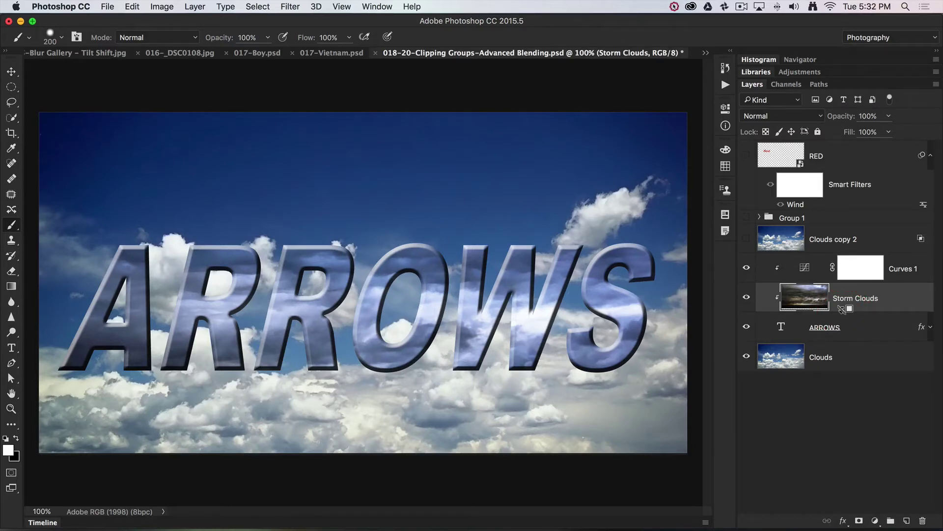
left_click(843, 308, "alt")
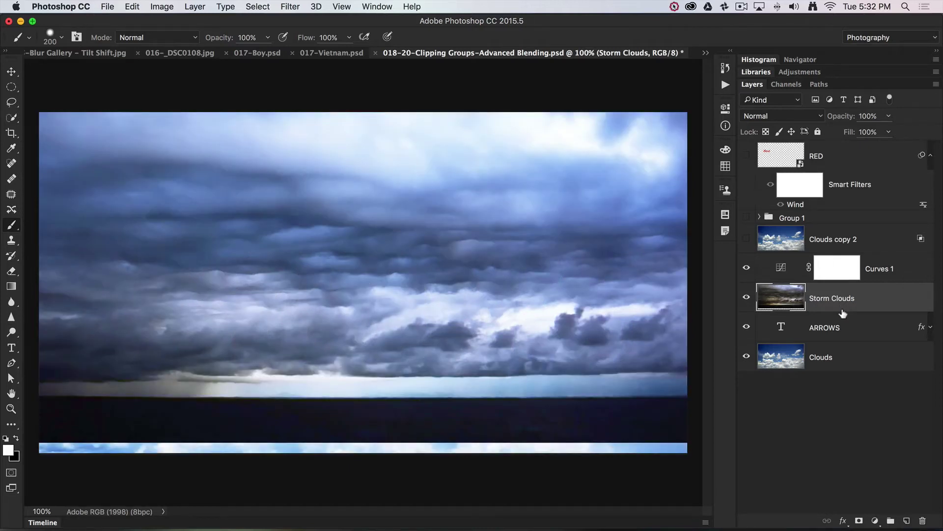
Hide the Curves 1 adjustment layer and toggle the Storm Clouds layer off and back on
left_click(836, 267)
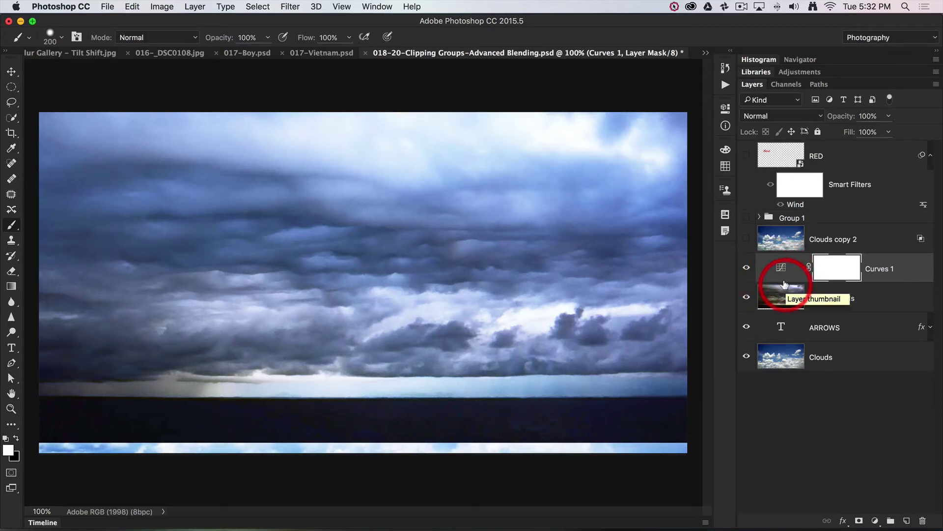
left_click(745, 269)
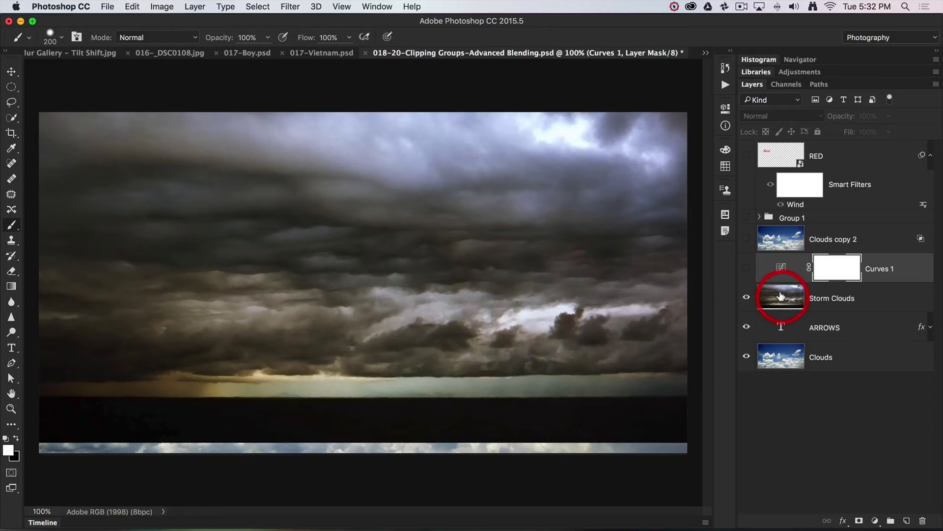
left_click(746, 298)
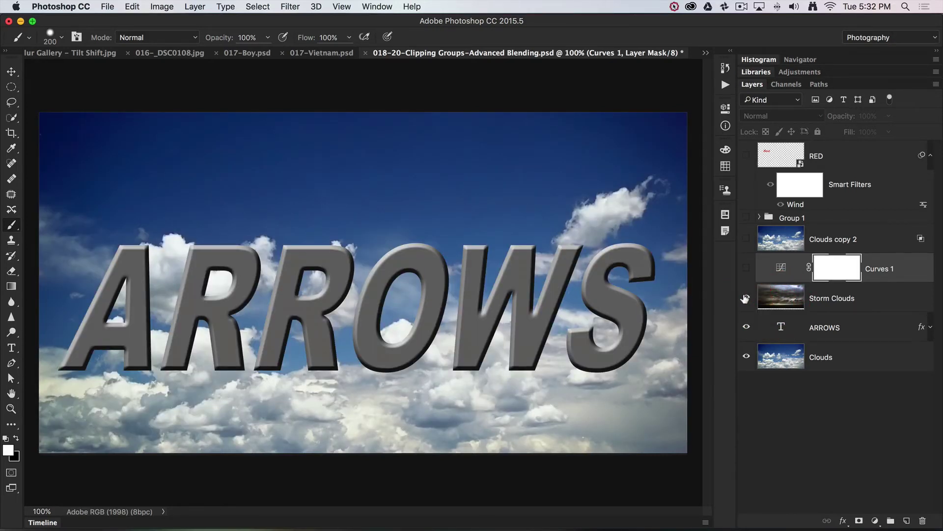
left_click(746, 297)
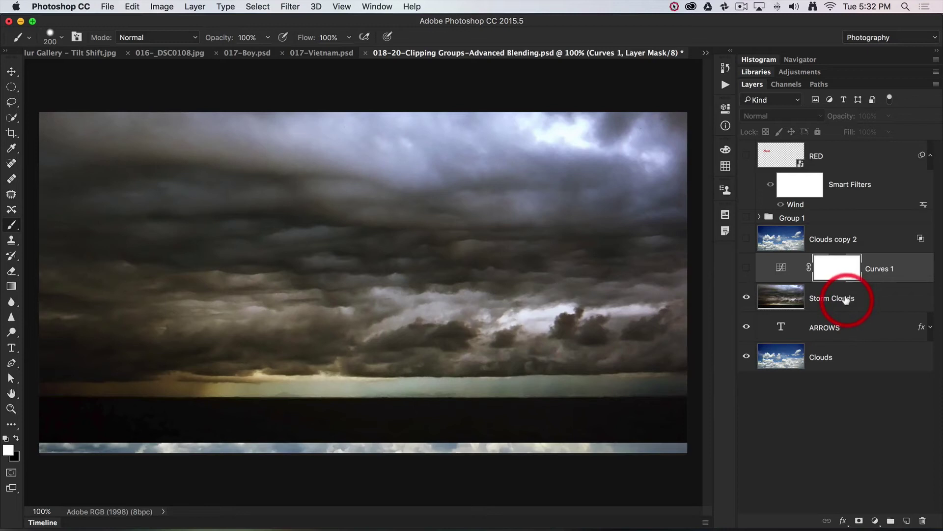
Clip the Storm Clouds layer to the ARROWS text layer beneath it
mouse_move(845, 299)
left_mouse_down()
mouse_move(828, 322)
mouse_move(830, 311)
left_mouse_up()
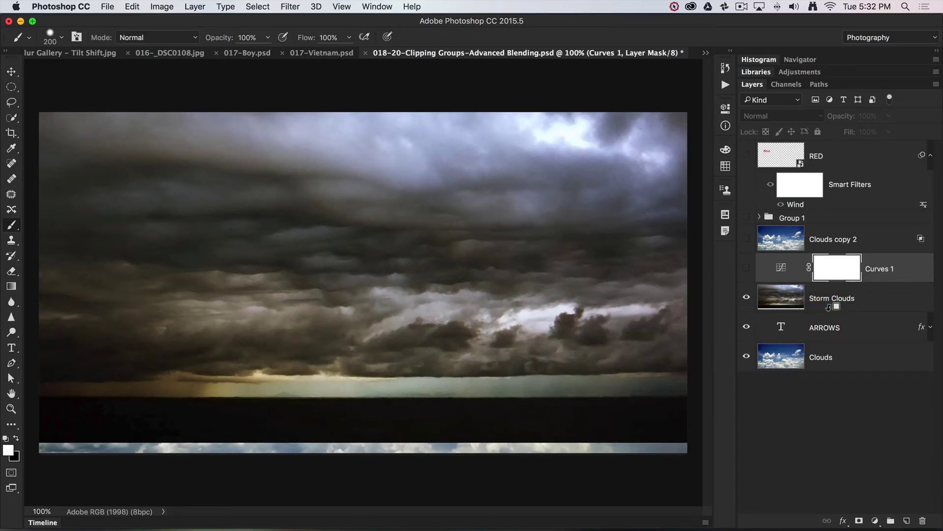
left_click_drag(823, 310, 822, 310)
left_click(821, 310, "alt")
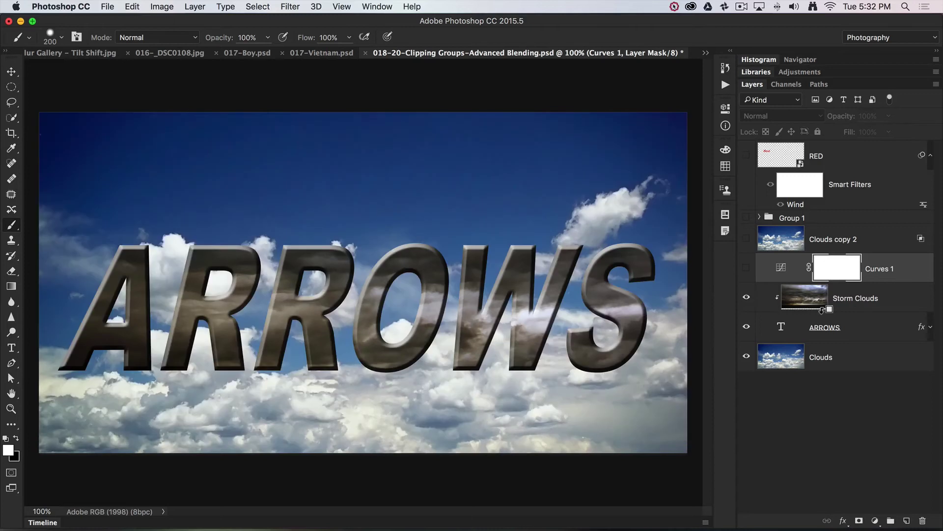
left_click(817, 313)
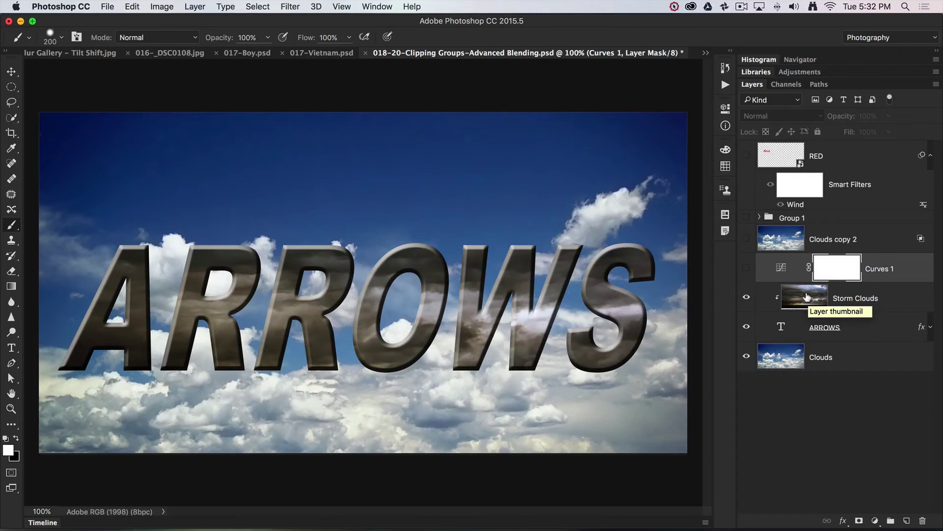
Show the Curves 1 adjustment layer and inspect its curve settings without changing them
left_click(746, 268)
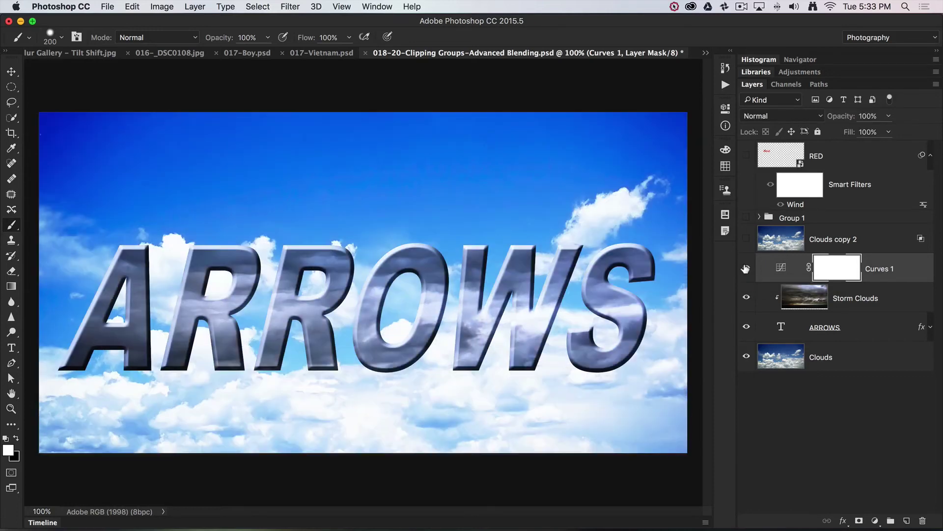
double_click(781, 269)
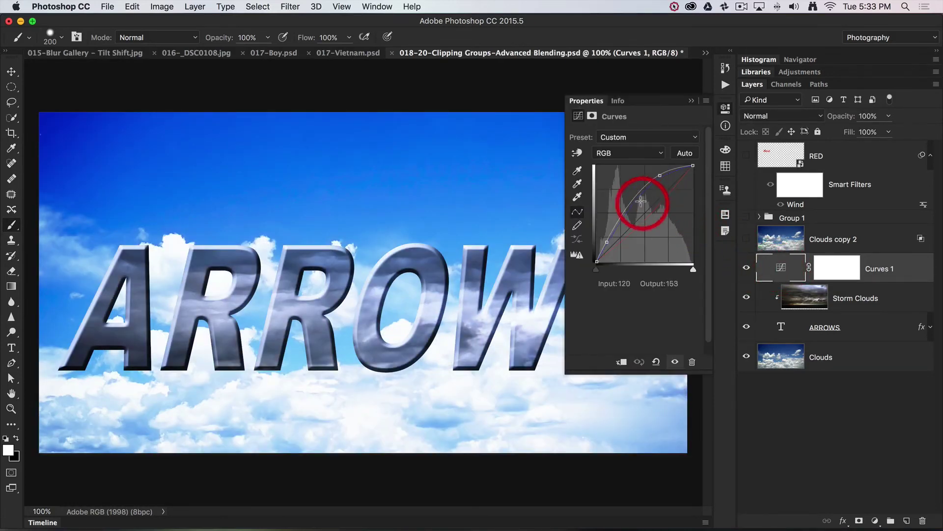
left_click(658, 173)
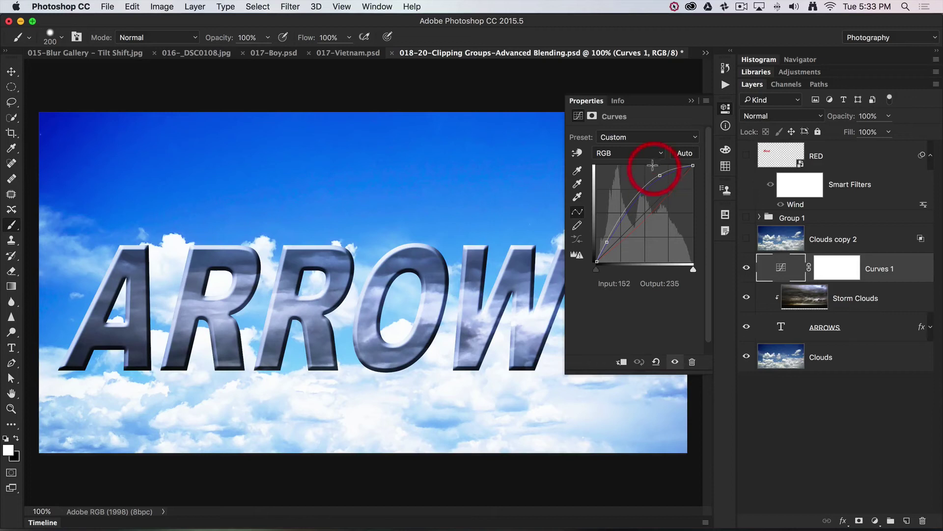
left_click(700, 101)
left_click(690, 101)
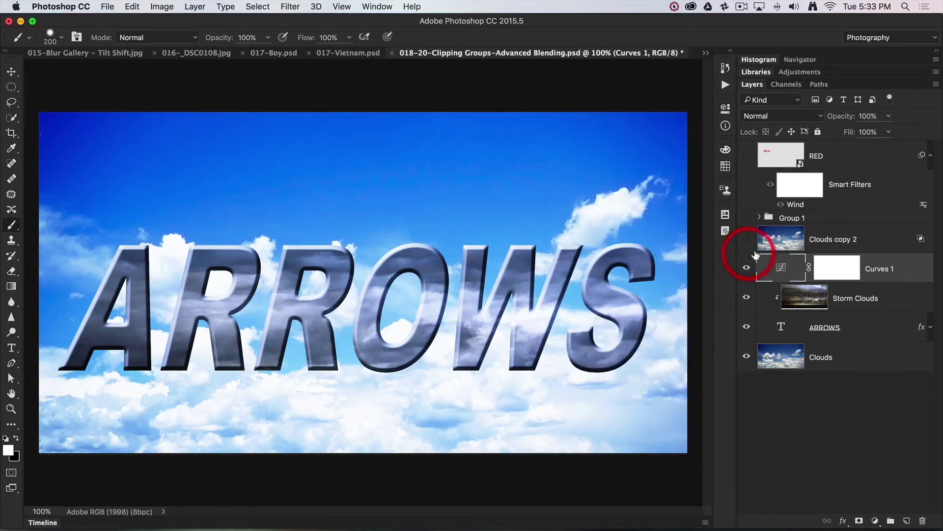
Clip the Curves 1 adjustment layer to the clipping group below it and close its settings
left_click_drag(797, 268, 865, 280)
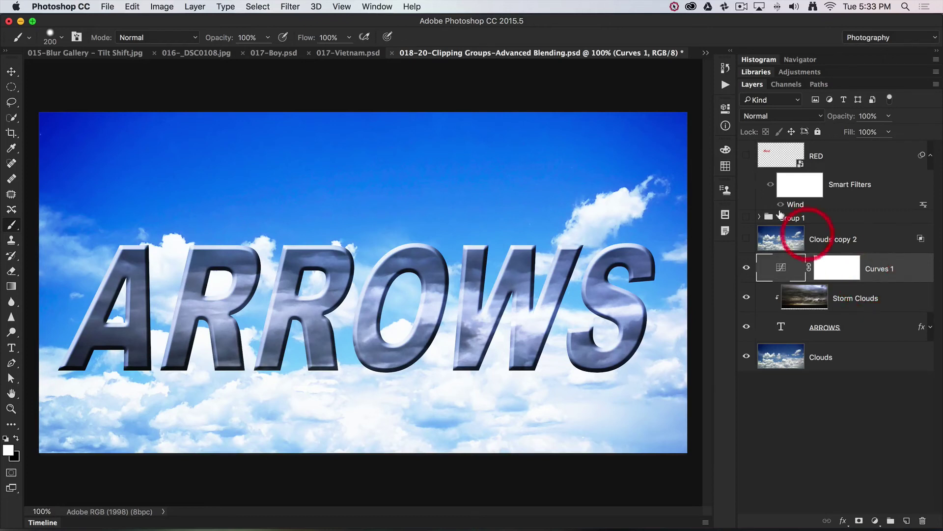
left_click_drag(241, 11, 201, 11)
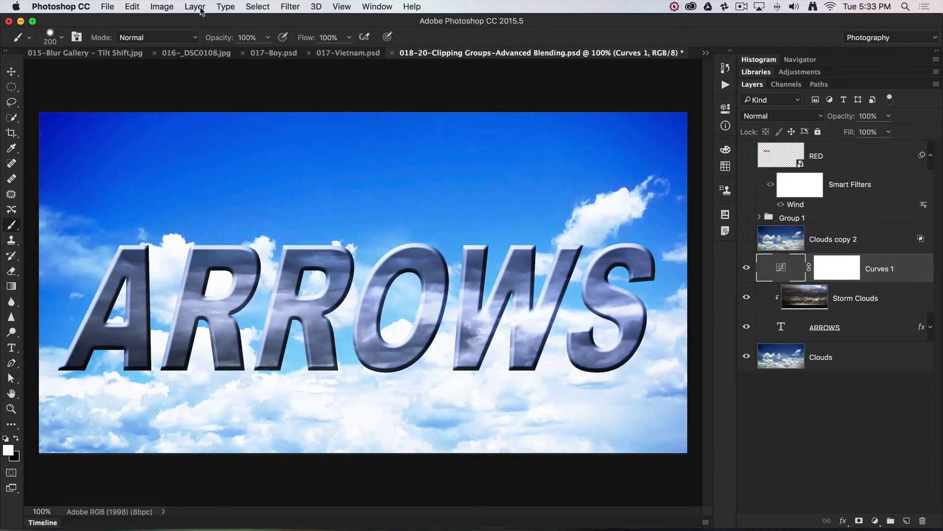
double_click(781, 268)
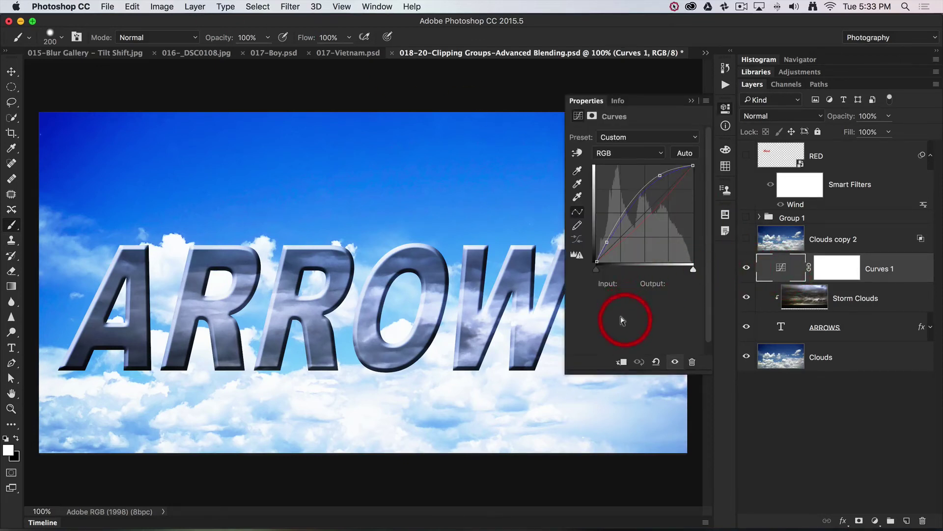
left_click(621, 362)
left_click(806, 280)
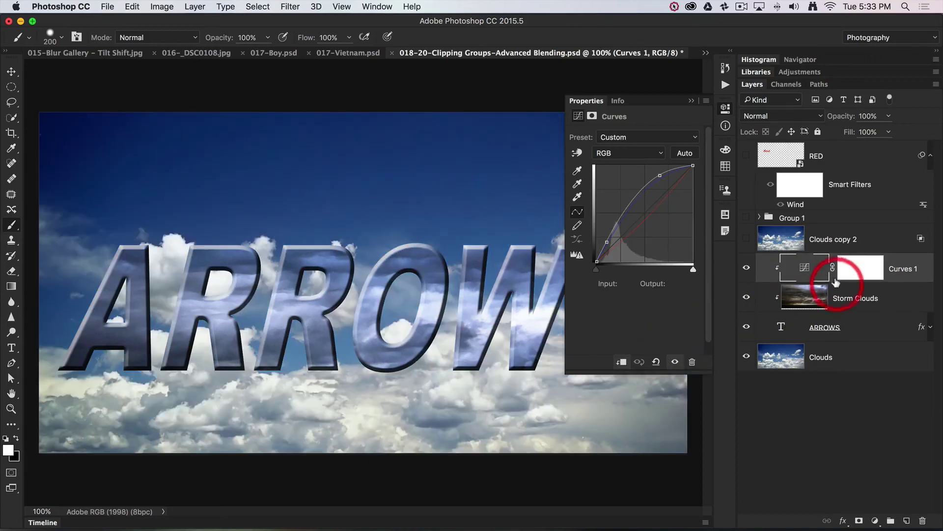
left_click(691, 108)
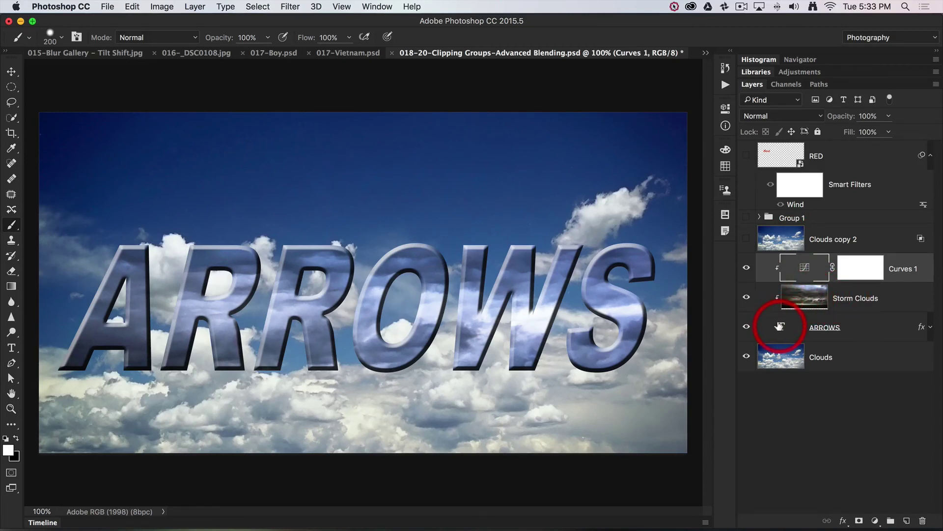
Make the Clouds copy 2 layer, Group 1 and the RED layer visible again
left_click_drag(799, 328, 817, 337)
left_click_drag(903, 517, 787, 309)
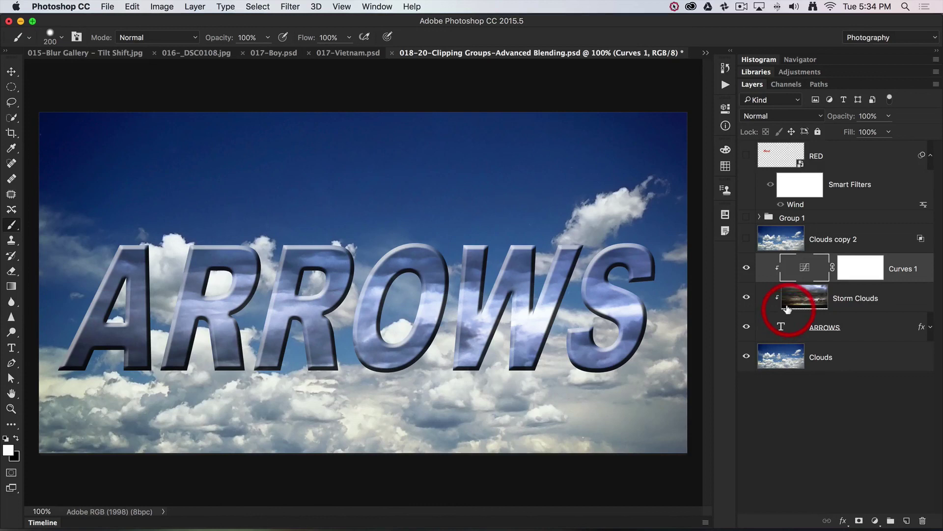
left_click(745, 240)
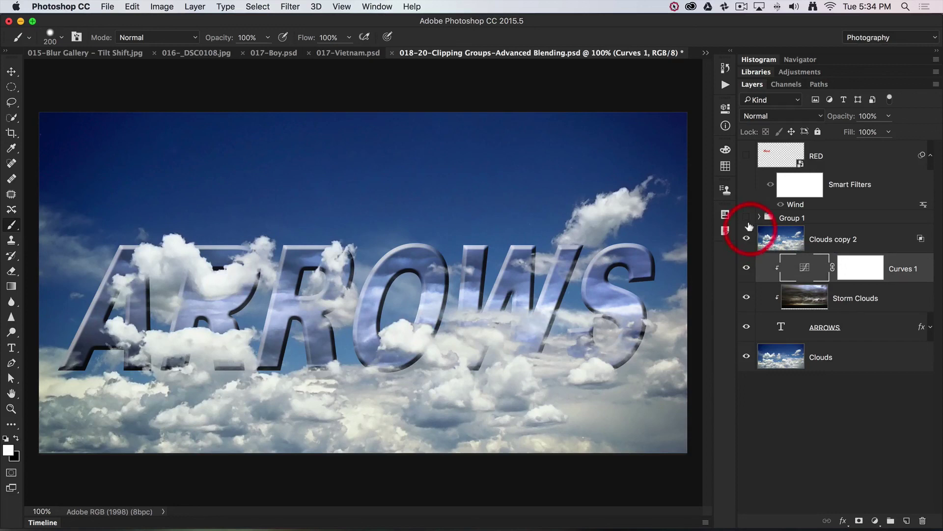
left_click(744, 217)
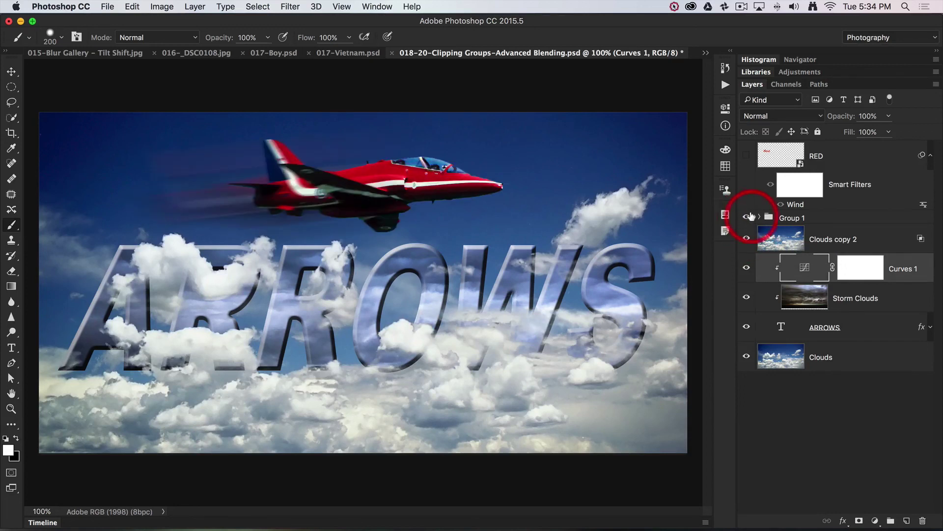
left_click(745, 156)
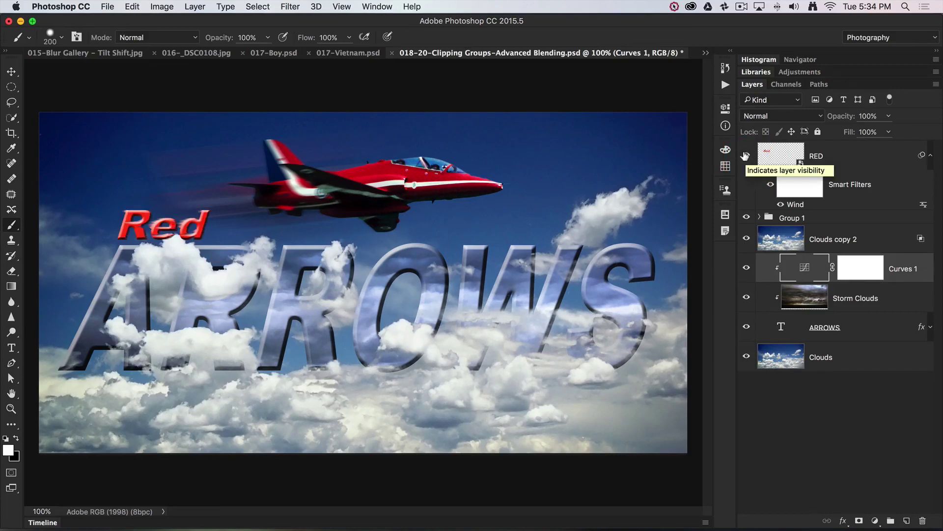